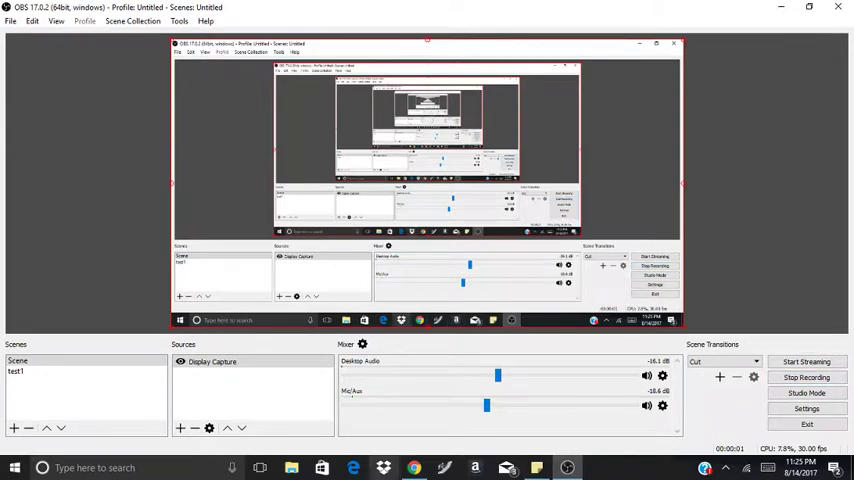
# - Switch from OBS to the Duelingbook deck editor showing the Blackwing crow deck
pyautogui.moveTo(414, 468)
pyautogui.click(411, 400)
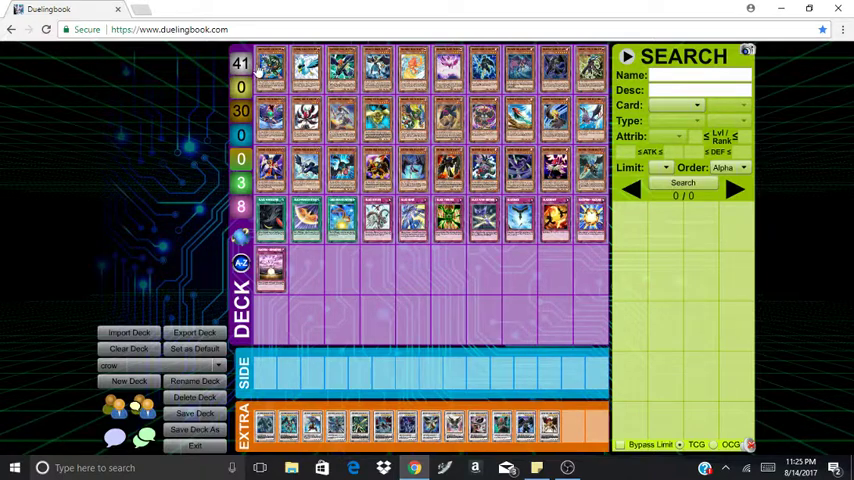
pyautogui.moveTo(270, 67)
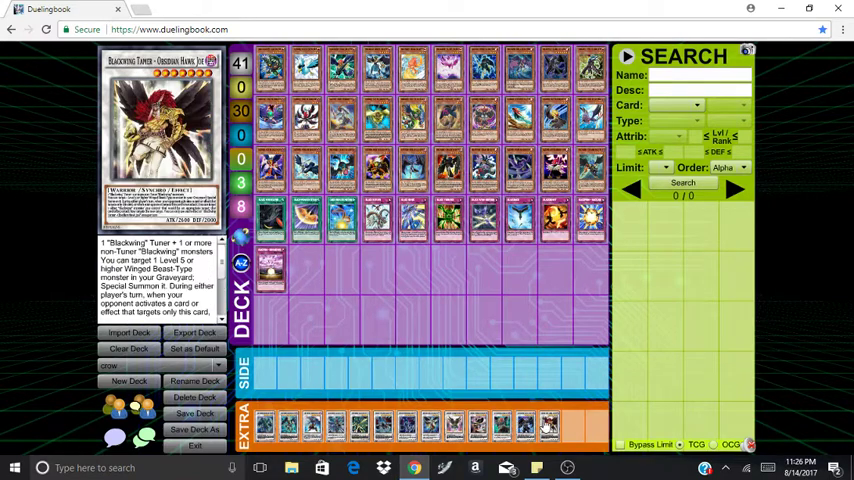
# - Cycle through several saved decks, ending on the 40-card jack Synchro deck
pyautogui.click(155, 372)
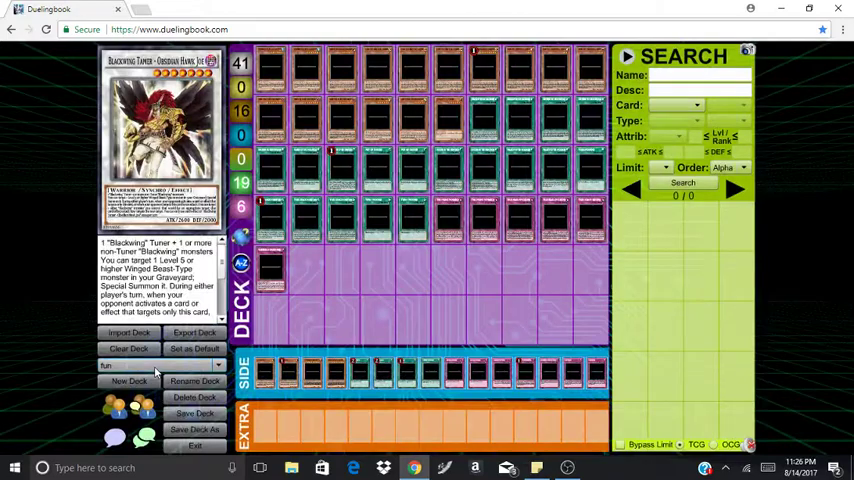
pyautogui.click(155, 372)
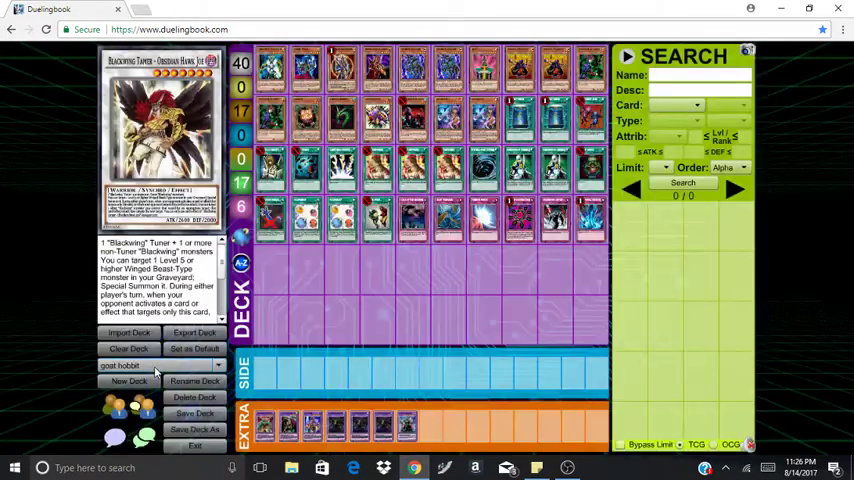
pyautogui.click(155, 372)
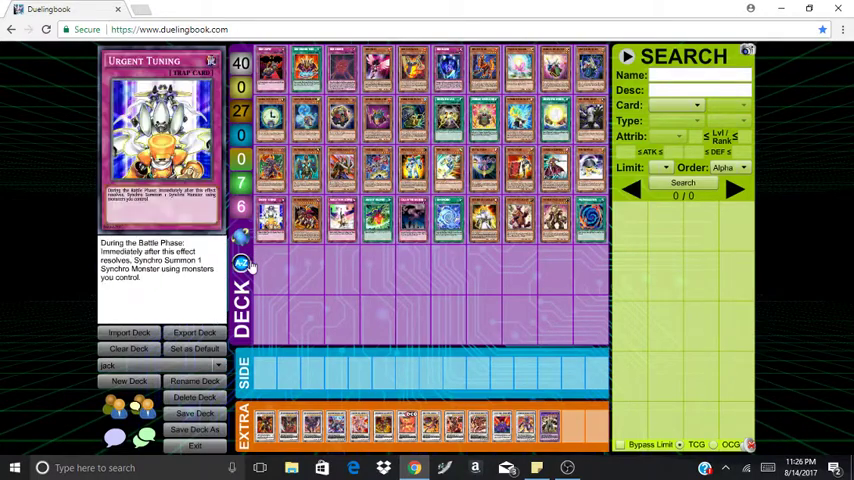
pyautogui.click(241, 264)
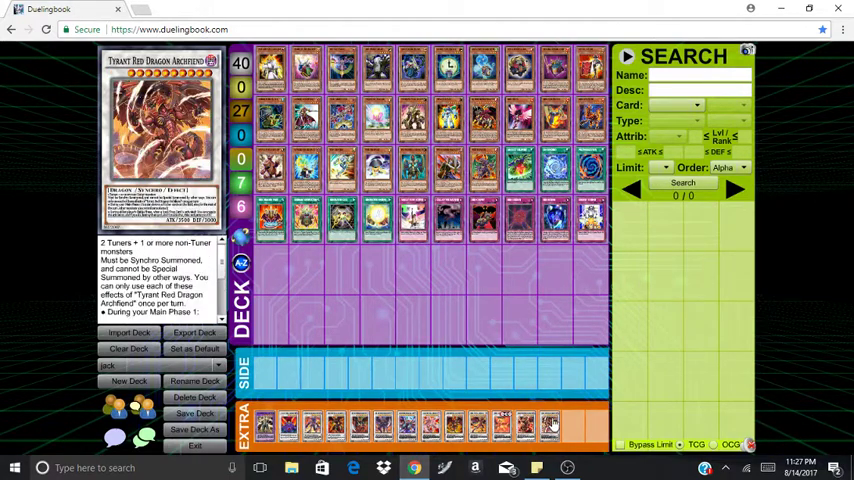
# - Load the saved jaden HERO deck from the deck list
pyautogui.click(218, 365)
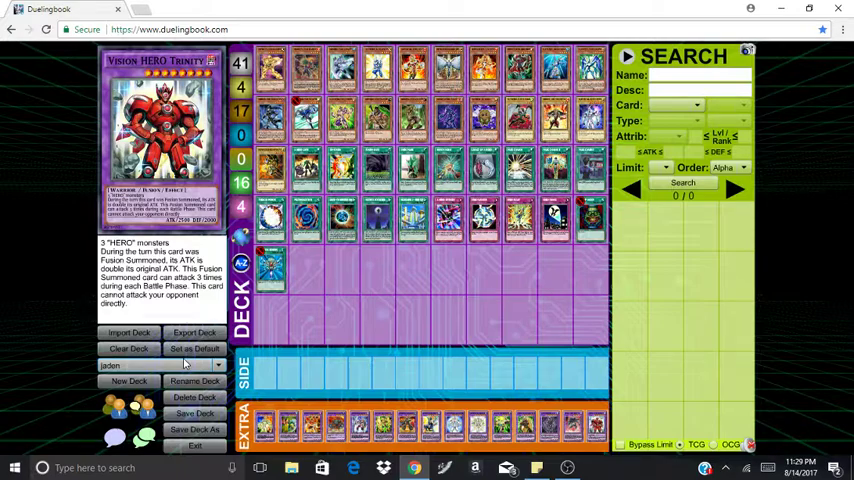
# - Load the saved jesse Crystal Beast deck
pyautogui.click(184, 364)
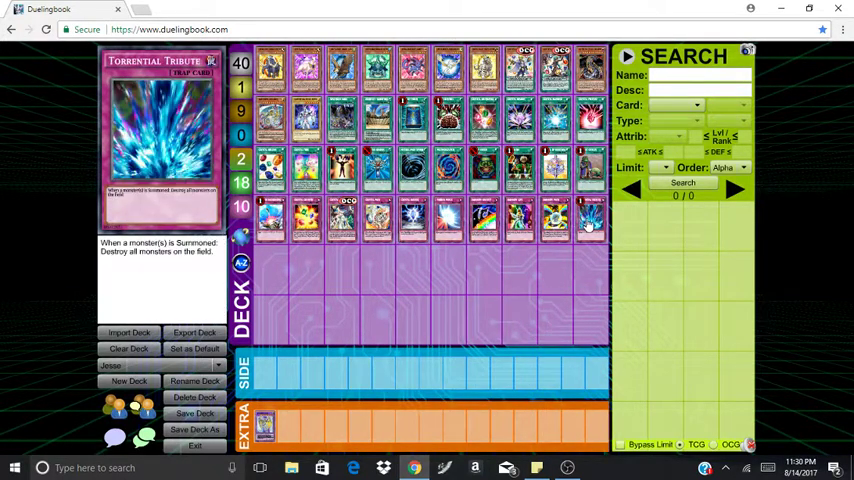
# - Bring up the joey Red-Eyes deck and sort its main deck A-Z
pyautogui.click(145, 365)
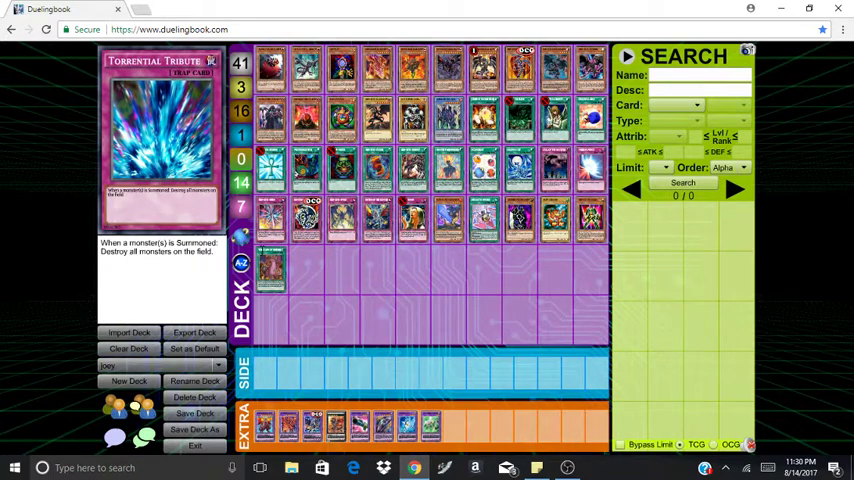
pyautogui.click(240, 263)
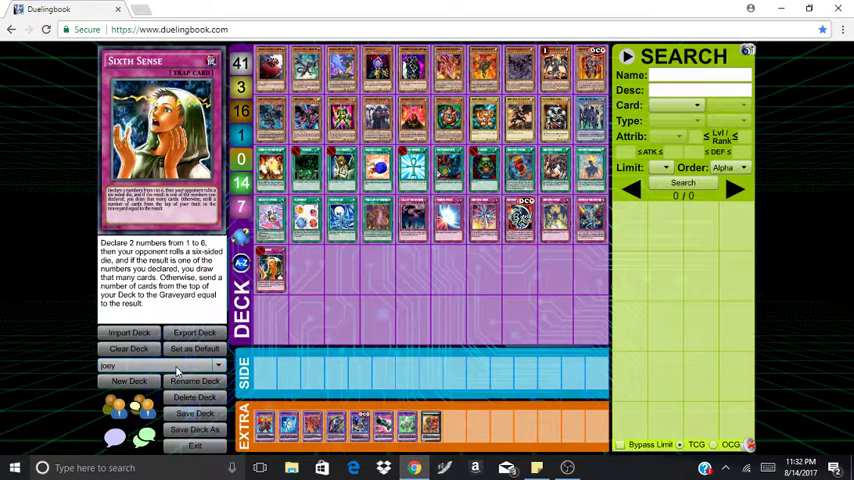
# - Load the saved kaiba Blue-Eyes deck
pyautogui.click(177, 372)
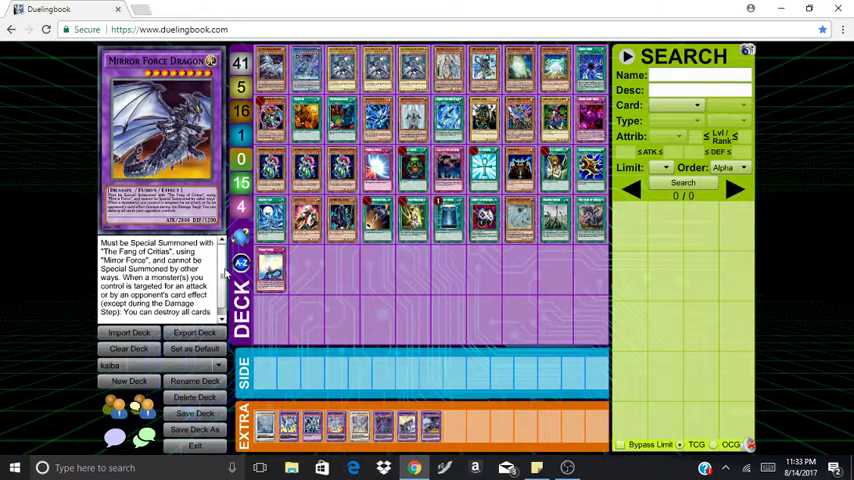
# - Pick the kite Photon and Galaxy deck from the saved deck names
pyautogui.click(180, 365)
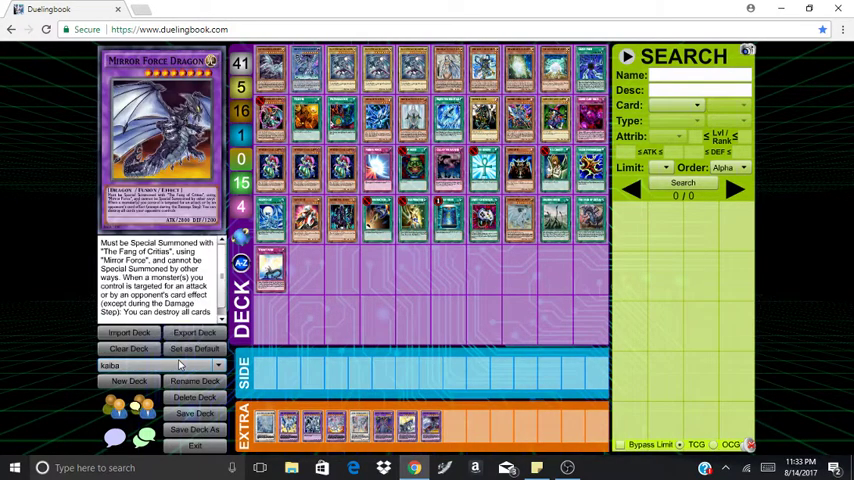
pyautogui.click(180, 365)
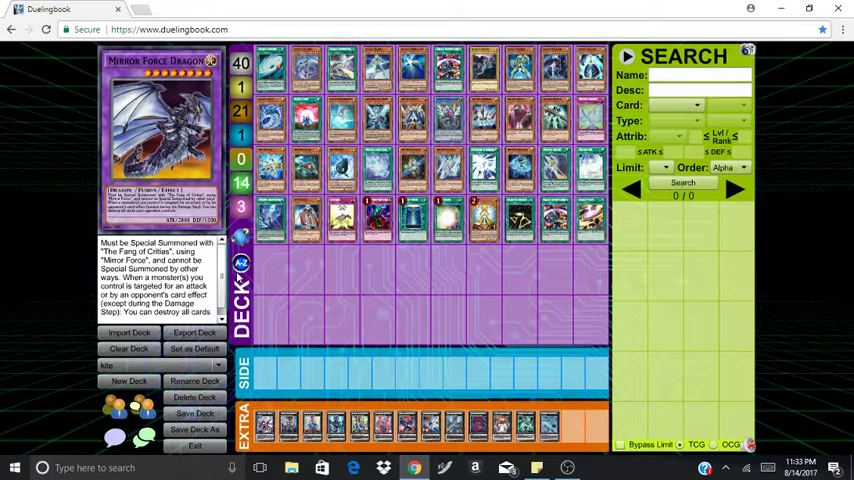
# - Sort the kite deck's main deck cards A-Z
pyautogui.click(240, 264)
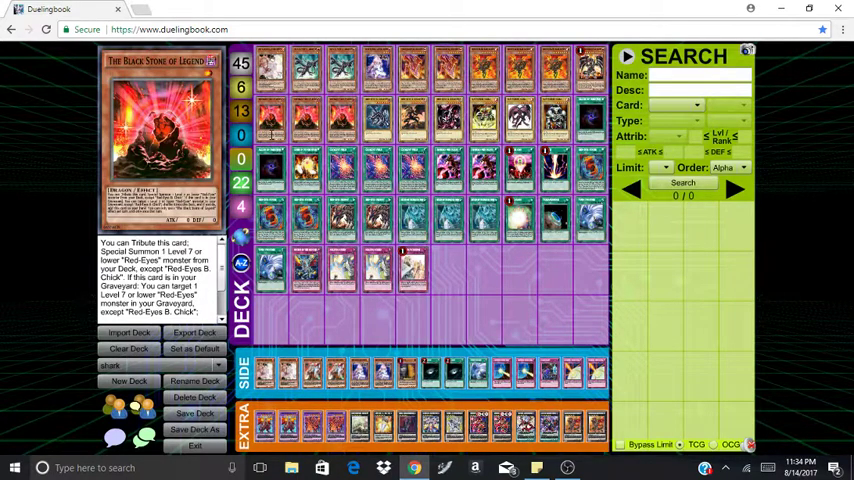
# - Step through the saved decks, starting from shark, until the yugi Dark Magician deck loads
pyautogui.click(152, 366)
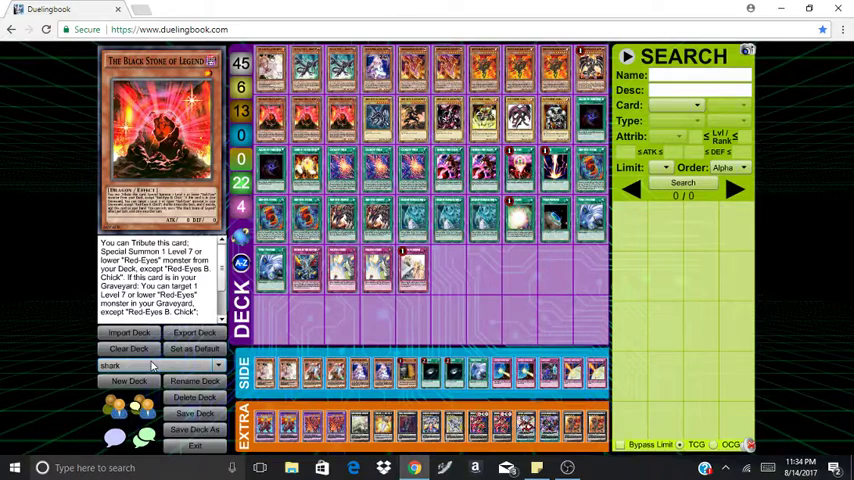
pyautogui.click(152, 366)
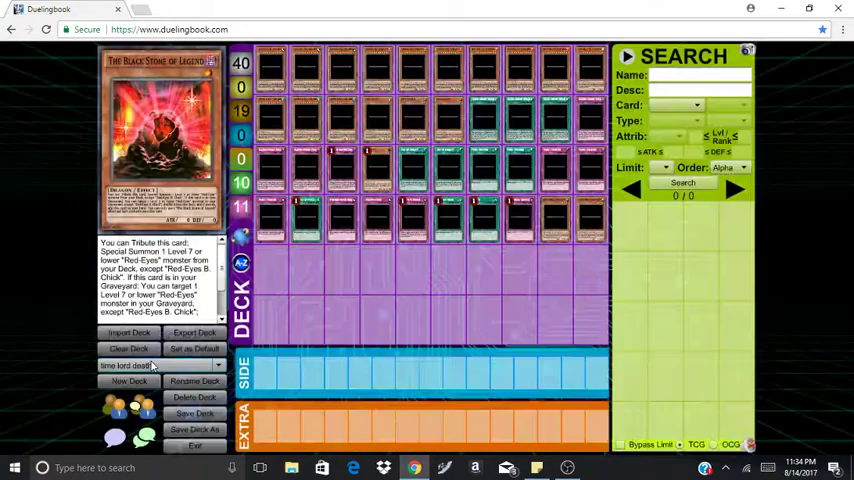
pyautogui.click(152, 366)
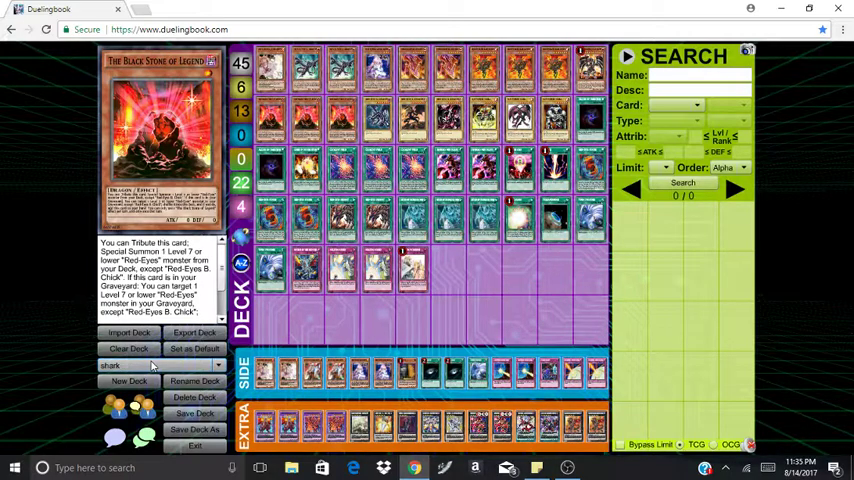
pyautogui.press('Down')
pyautogui.press('Down')
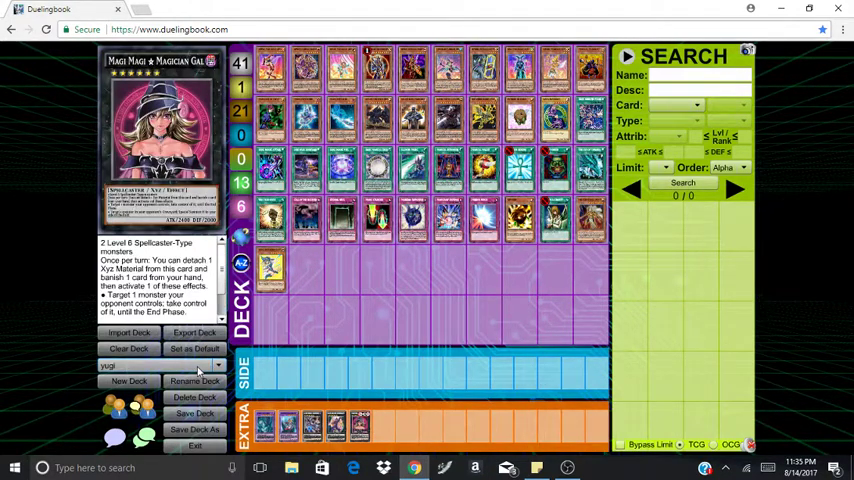
# - Load the saved yuma Gagaga deck with its full Extra Deck
pyautogui.click(197, 368)
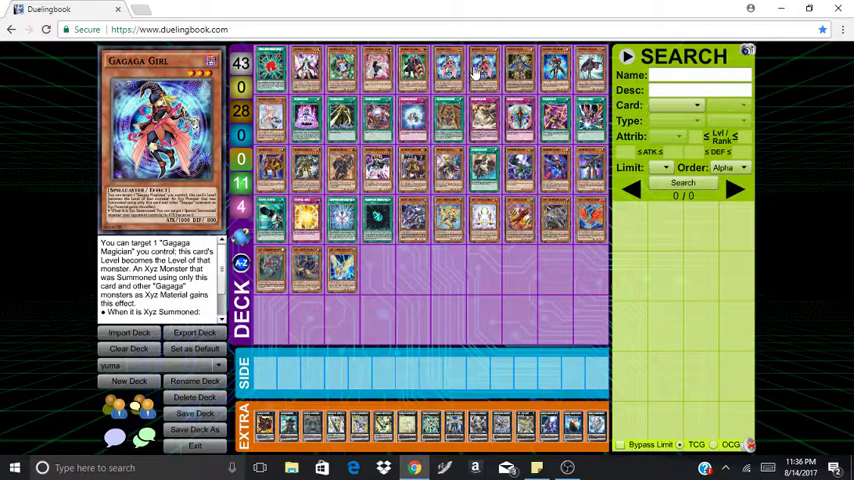
# - Drag out the Gogogo Golem card, then exit and reopen the deck constructor on the default tournament deck
pyautogui.moveTo(340, 118)
pyautogui.mouseDown()
pyautogui.moveTo(617, 328)
pyautogui.moveTo(630, 300)
pyautogui.mouseUp()
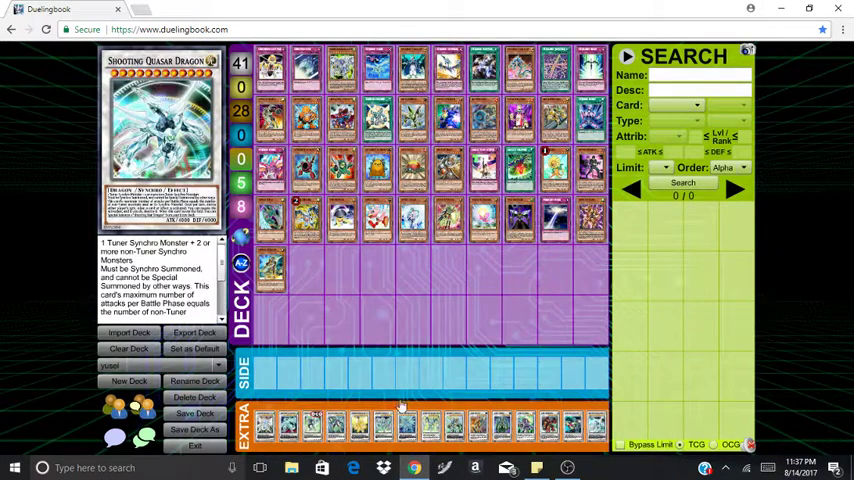
pyautogui.click(199, 446)
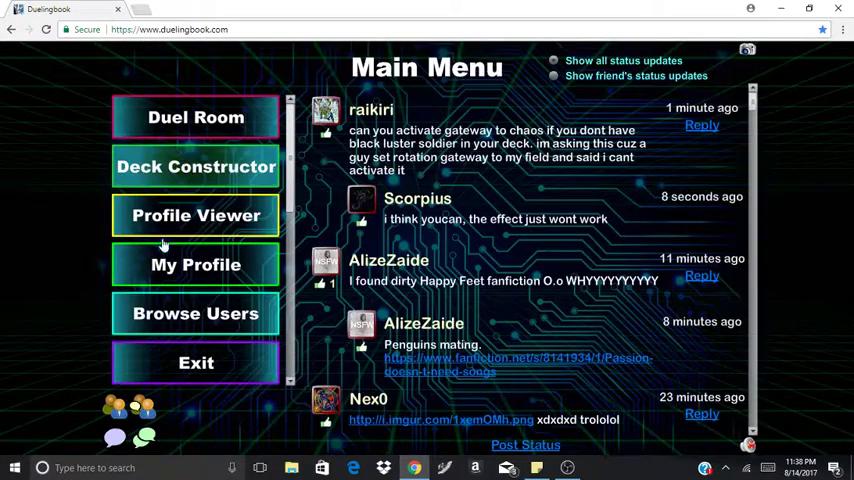
pyautogui.click(172, 163)
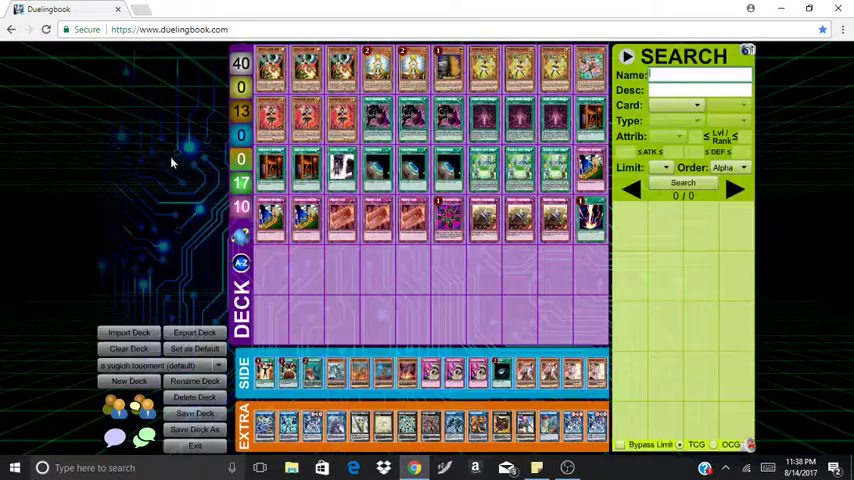
# - Load the saved 'shark' deck, revealing its Red-Eyes cards
pyautogui.click(155, 365)
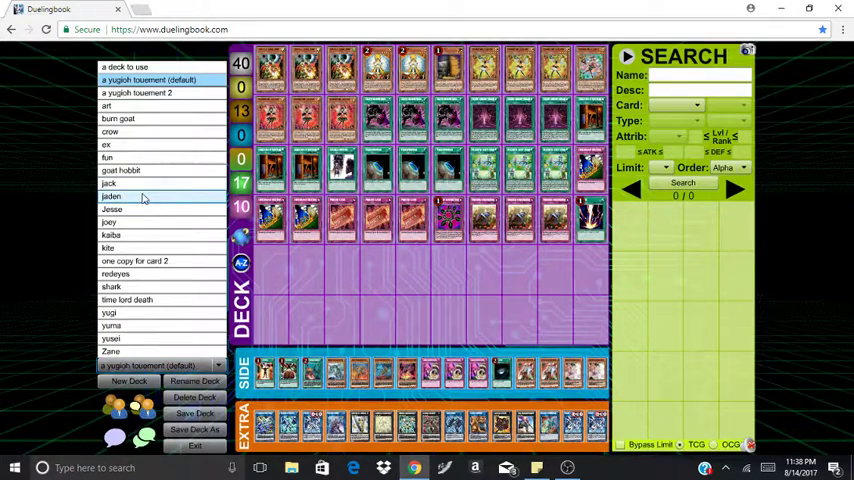
pyautogui.click(123, 287)
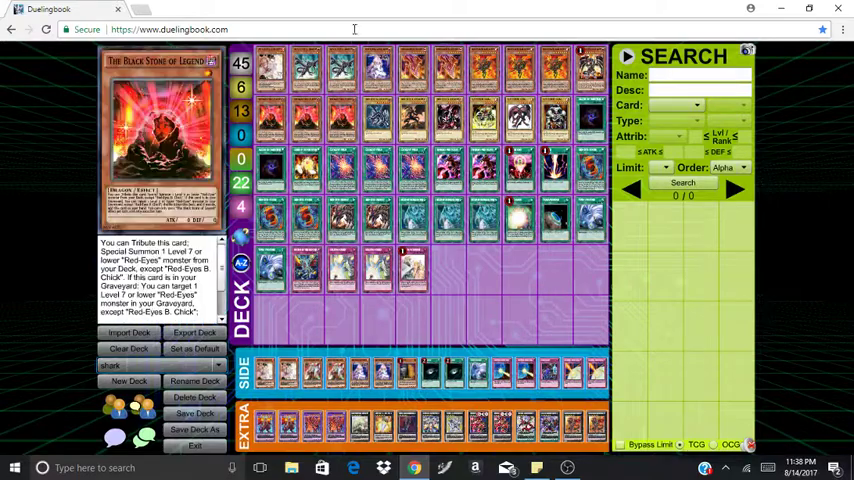